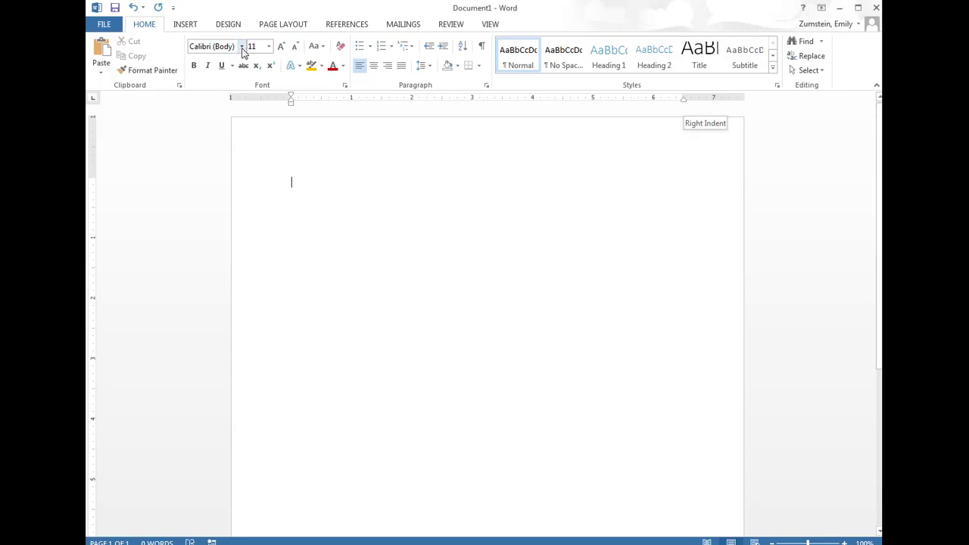
# - Change the document font from Calibri 11 to Times New Roman at size 12
pyautogui.click(243, 47)
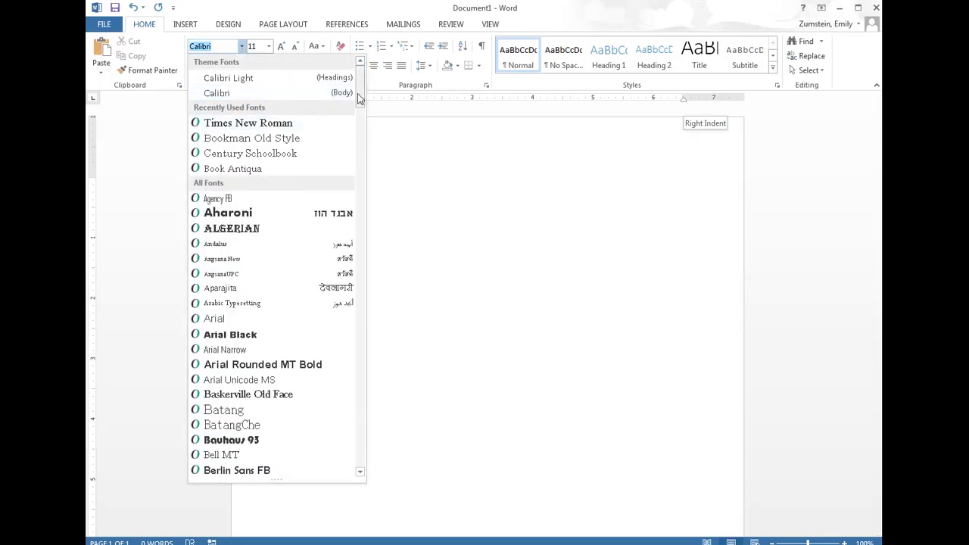
pyautogui.moveTo(360, 98); pyautogui.dragTo(366, 439)
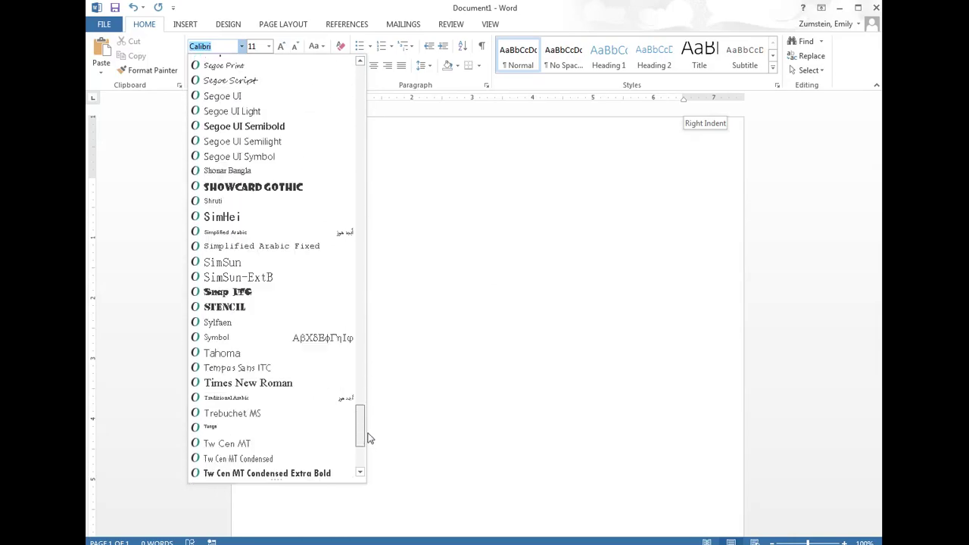
pyautogui.click(294, 354)
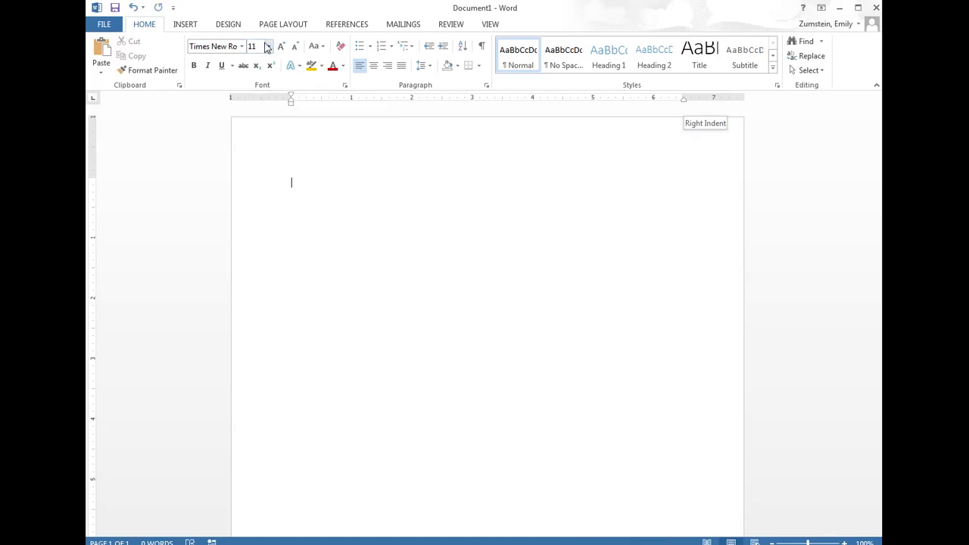
pyautogui.click(268, 47)
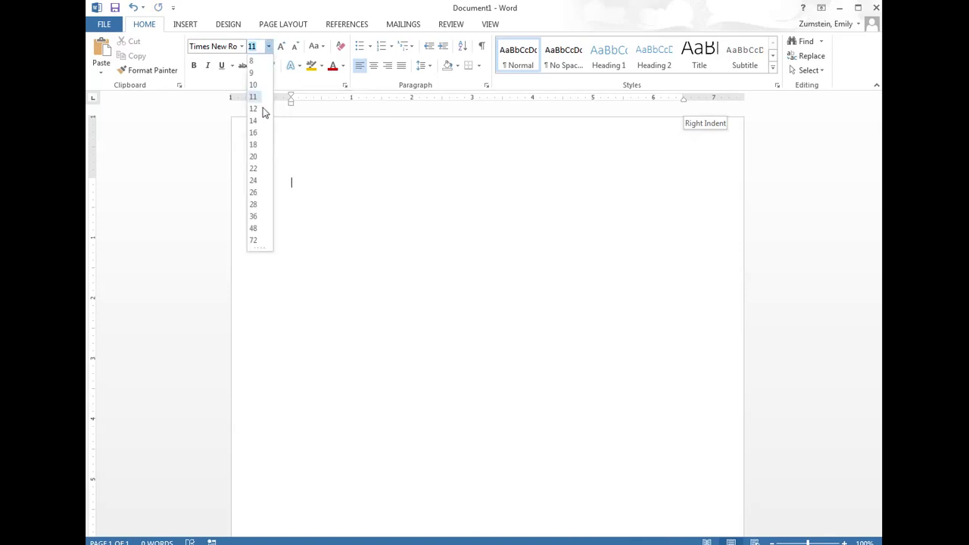
pyautogui.click(259, 109)
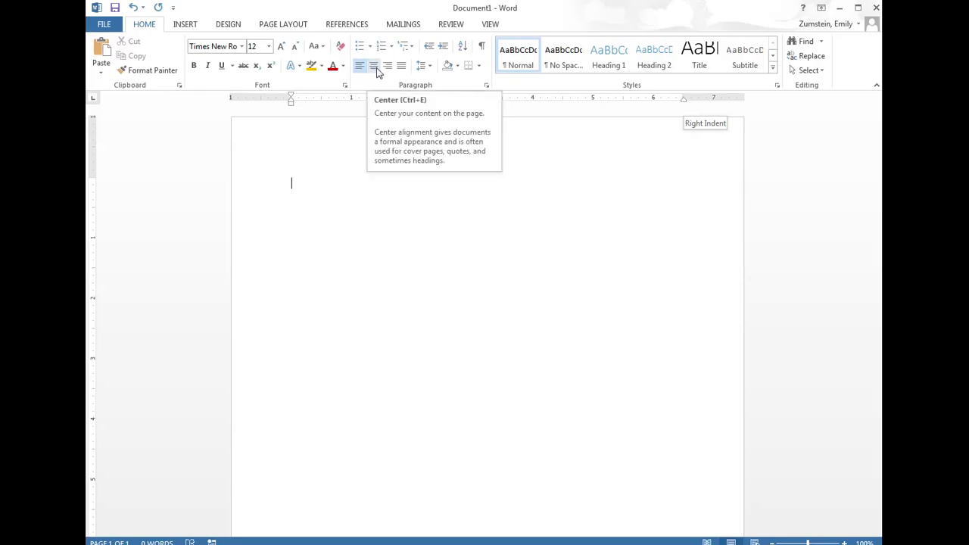
# - Center the paragraph, remove the space after paragraphs, and set 2.0 line spacing
pyautogui.click(377, 70)
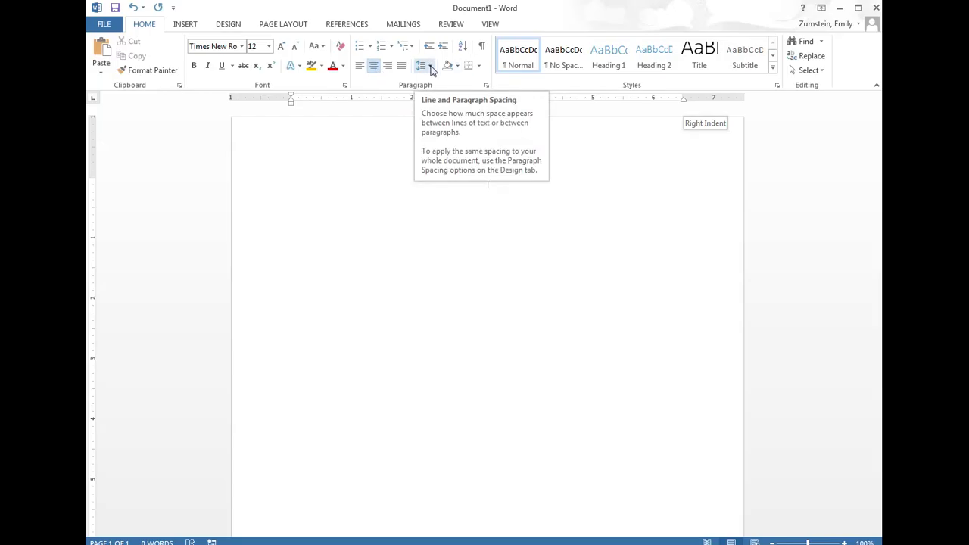
pyautogui.click(429, 66)
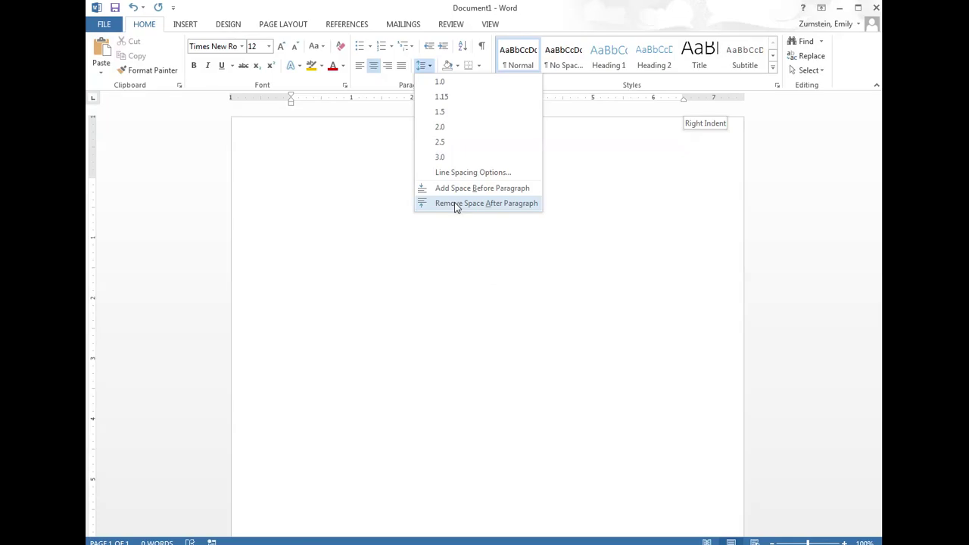
pyautogui.click(455, 203)
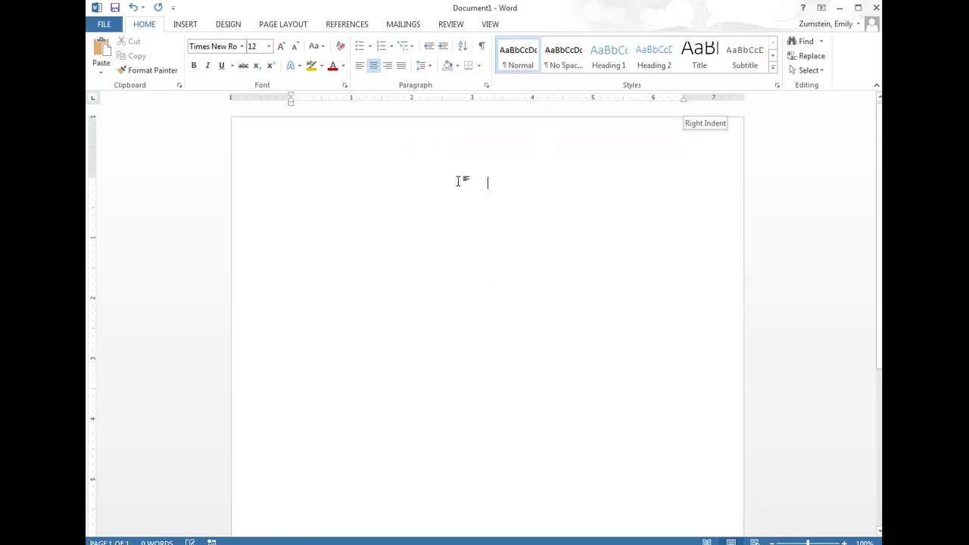
pyautogui.click(425, 65)
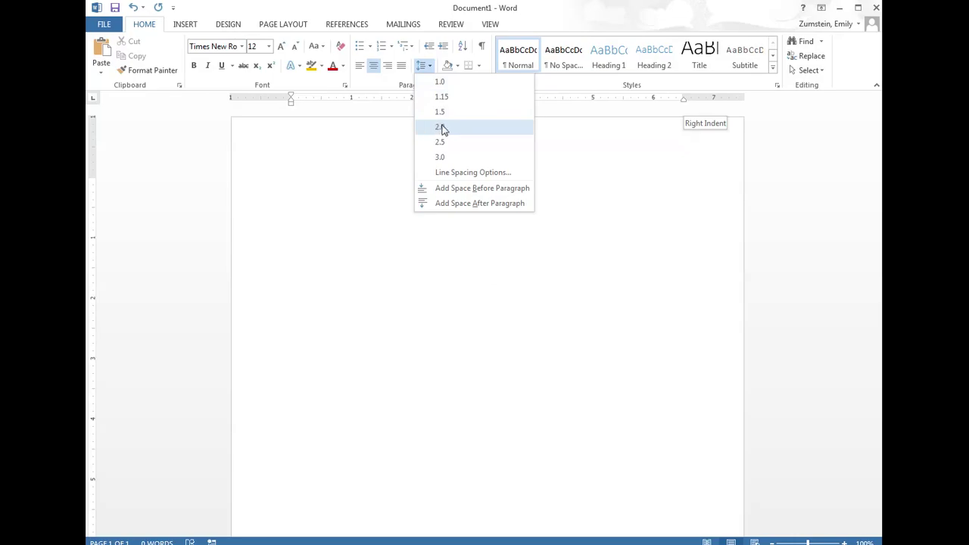
pyautogui.click(442, 127)
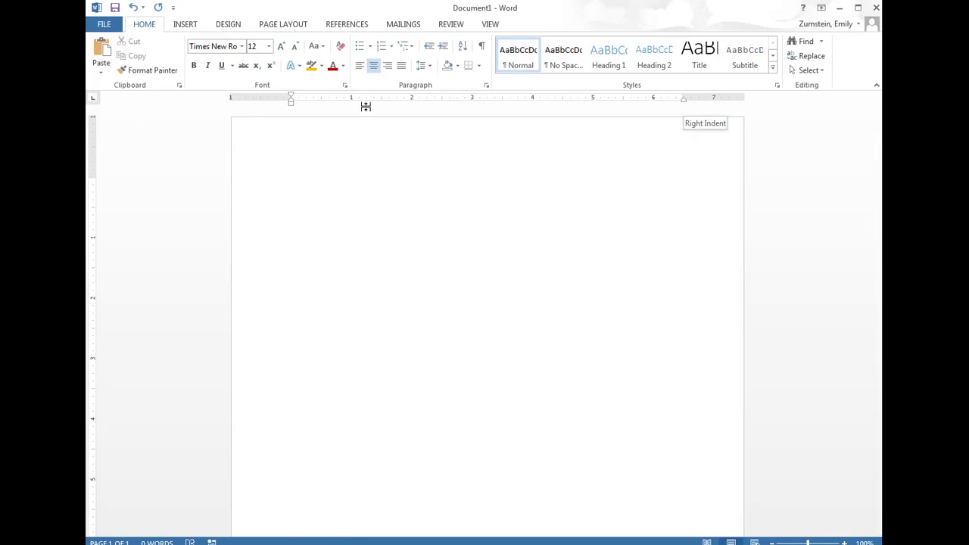
# - Apply the Normal margin preset of one inch on every side
pyautogui.click(278, 29)
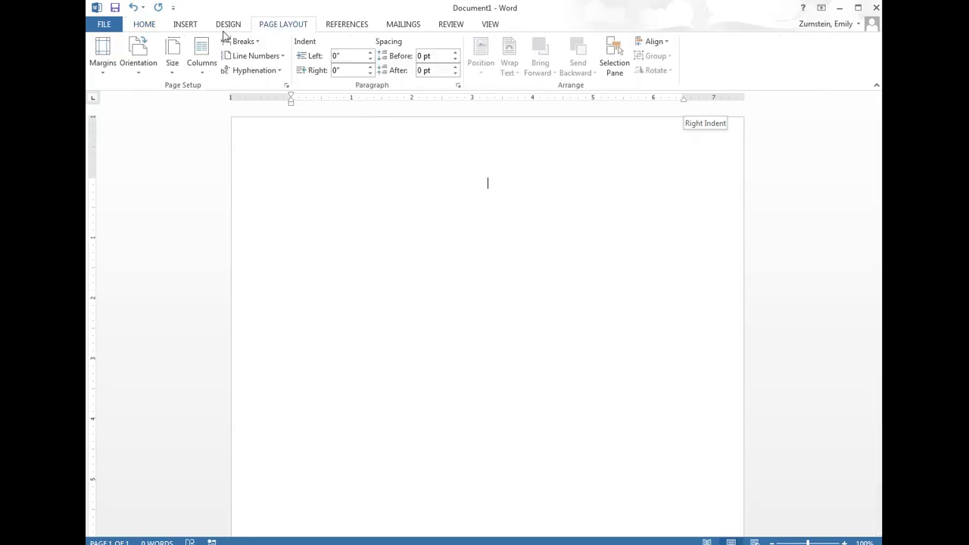
pyautogui.click(104, 61)
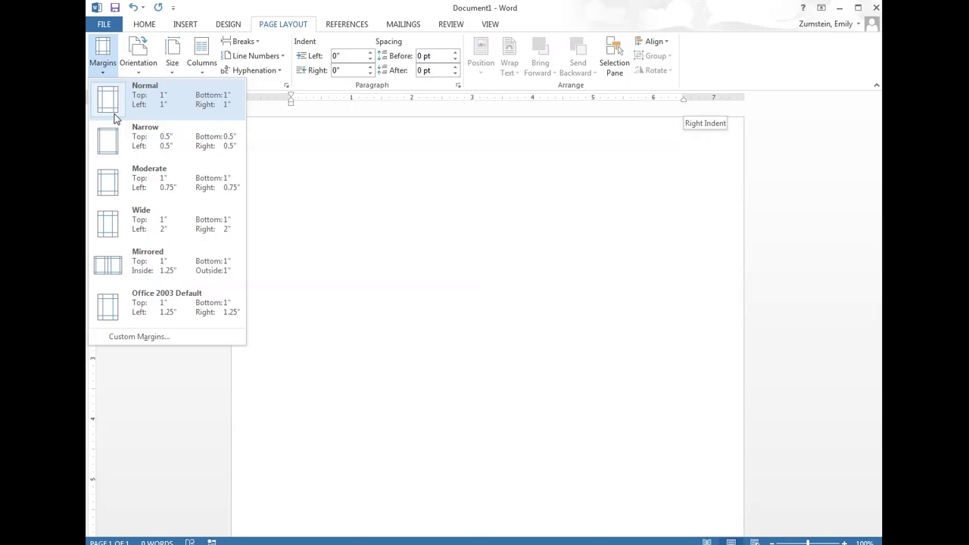
pyautogui.click(115, 118)
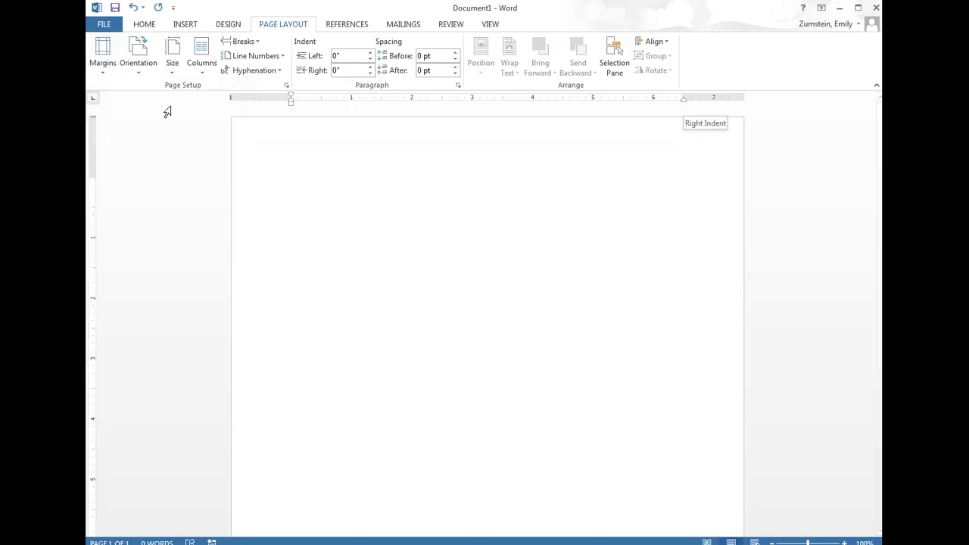
pyautogui.click(153, 27)
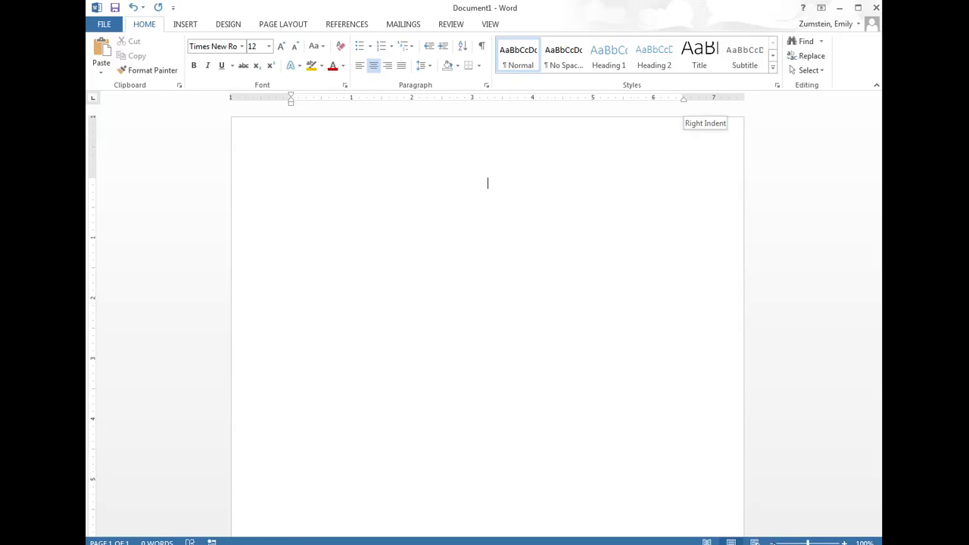
# - Zoom the view out to about 60% so the full page is visible
pyautogui.keyDown('ctrl'); pyautogui.scroll(-3, 487, 326); pyautogui.keyUp('ctrl')
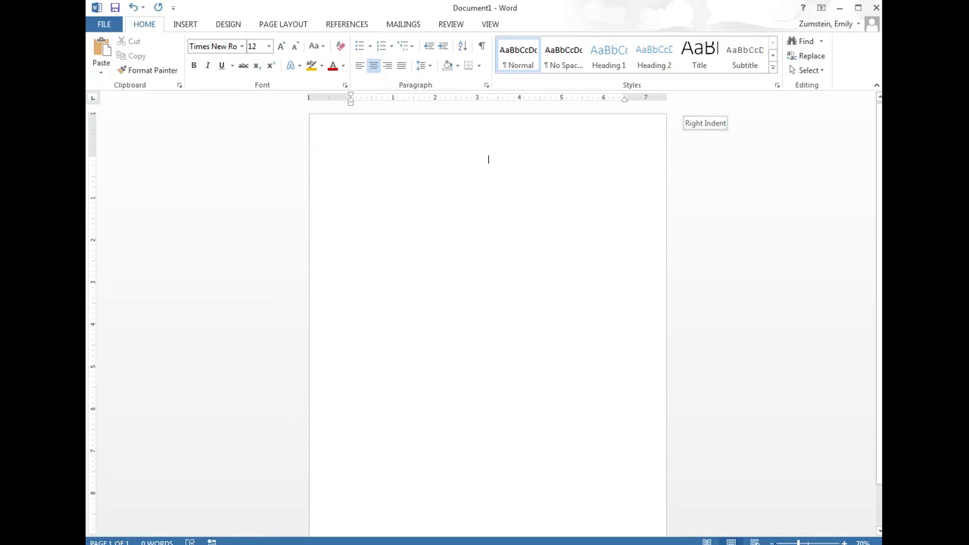
pyautogui.keyDown('ctrl'); pyautogui.scroll(-1, 488, 326); pyautogui.keyUp('ctrl')
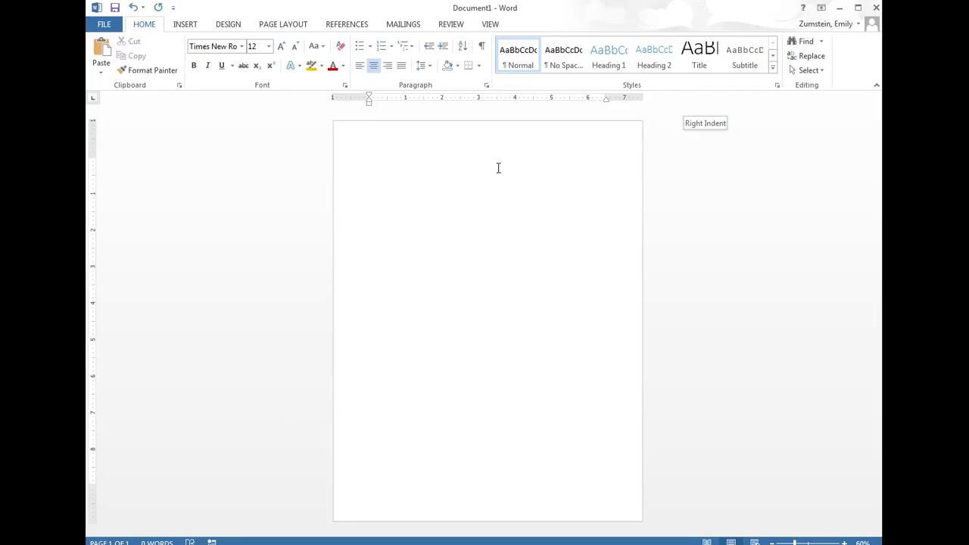
# - Type Clear Lake High School, 'The Positive Side of Gum Chewing' and Persuasive Essay on separate centred lines
pyautogui.press('Return')
pyautogui.write('Clear Lake High School')
pyautogui.press('Return')
pyautogui.write('The Positive Side of Gun')
pyautogui.write(' Chewing')
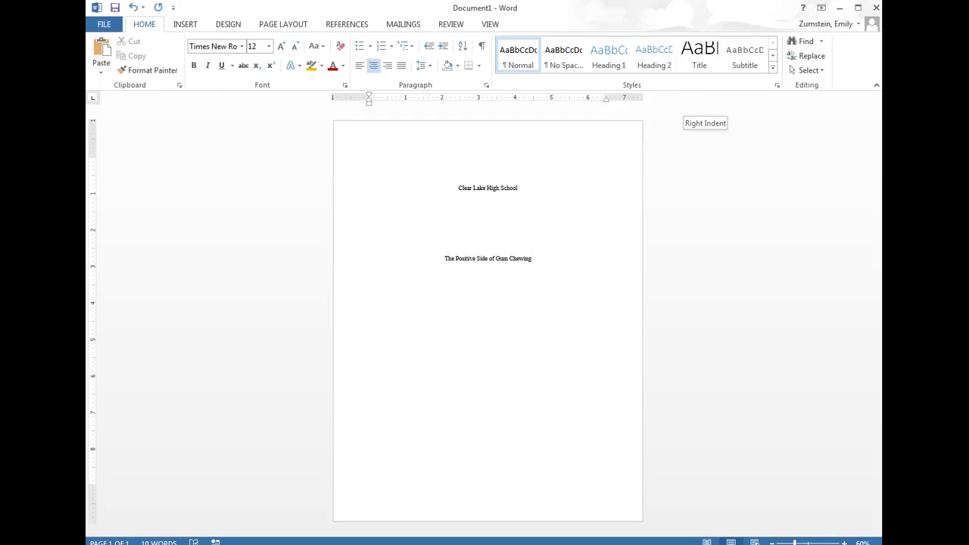
pyautogui.press('Return')
pyautogui.write('Persuasive Essay')
# - Enter the student's name, English IV 5th Period, the teacher's name and October 31, 2016 on separate lines
pyautogui.press('Return')
pyautogui.press('Return')
pyautogui.press('Return')
pyautogui.press('Return')
pyautogui.write('English IV')
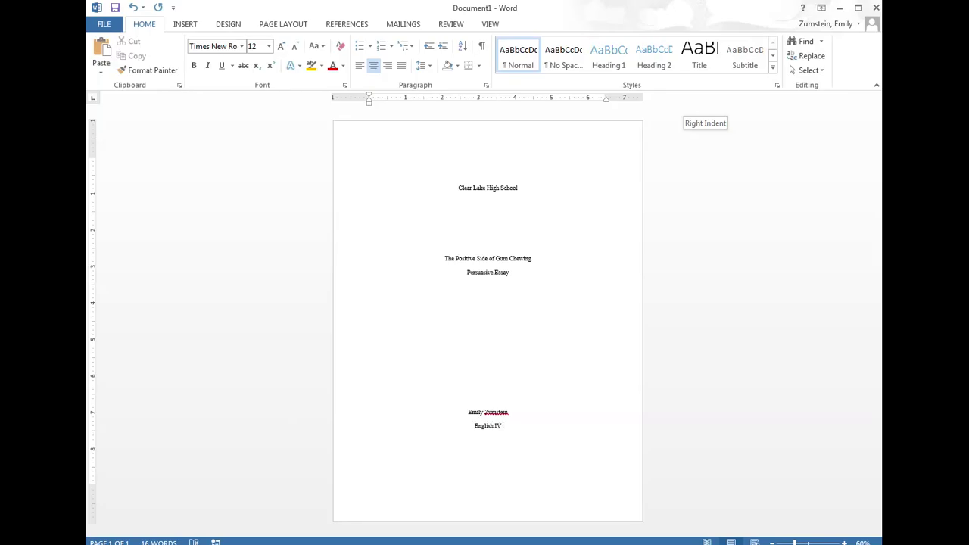
pyautogui.write(' 5th Period')
pyautogui.write('M')
pyautogui.write('s. Zums')
pyautogui.write('tein')
pyautogui.press('Return')
pyautogui.write('Octo')
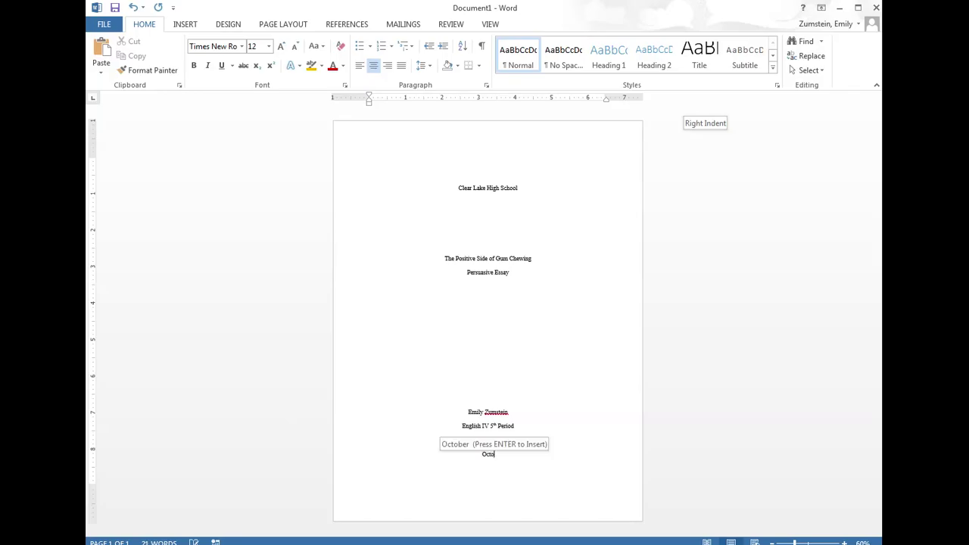
pyautogui.write('ber 31')
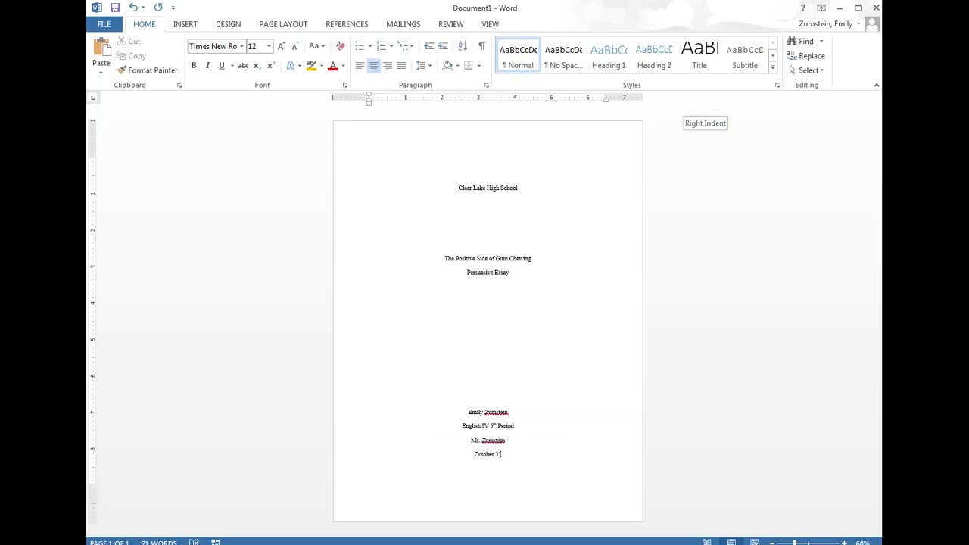
pyautogui.write(', 0216')
# - Enlarge the essay title to 16 points
pyautogui.moveTo(532, 259); pyautogui.dragTo(444, 258)
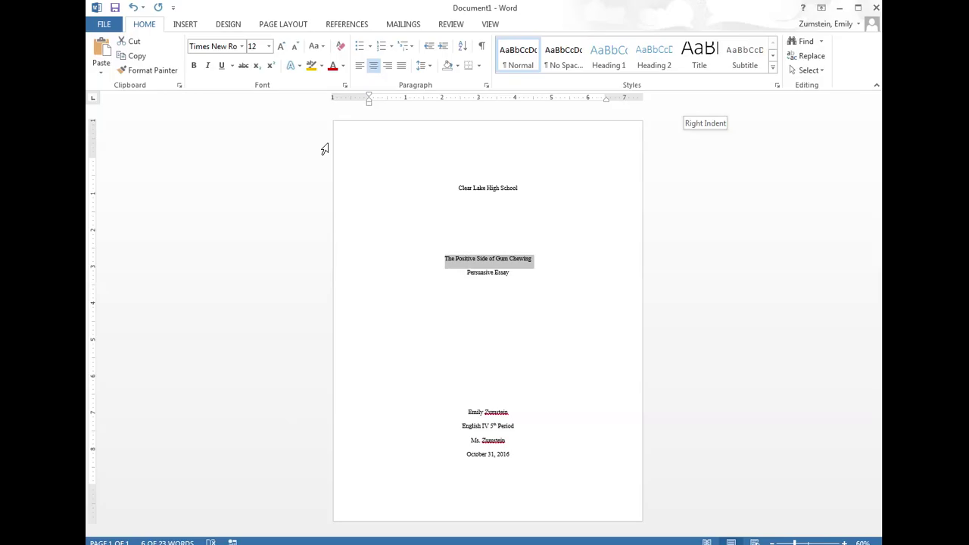
pyautogui.click(282, 46)
pyautogui.click(282, 47)
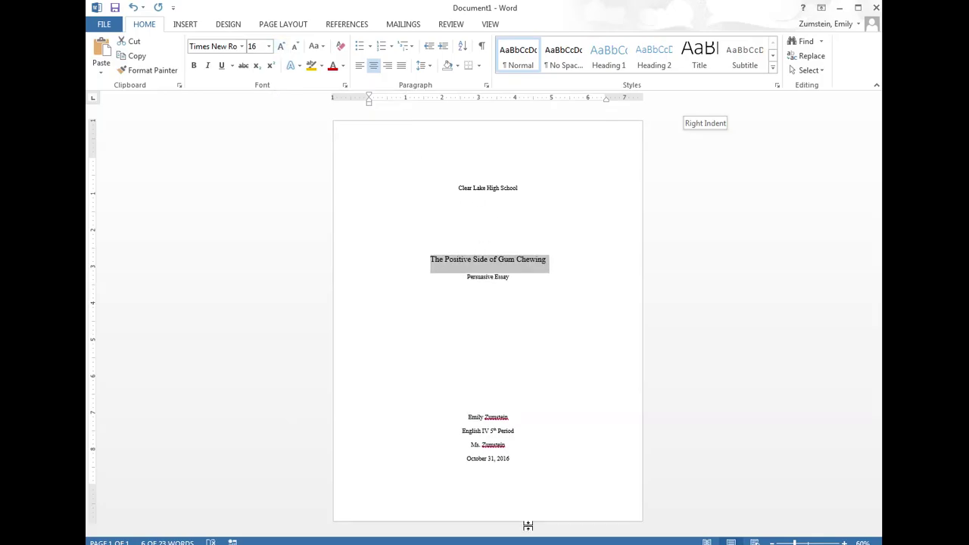
# - Insert a page break after the date line to begin page two
pyautogui.click(521, 462)
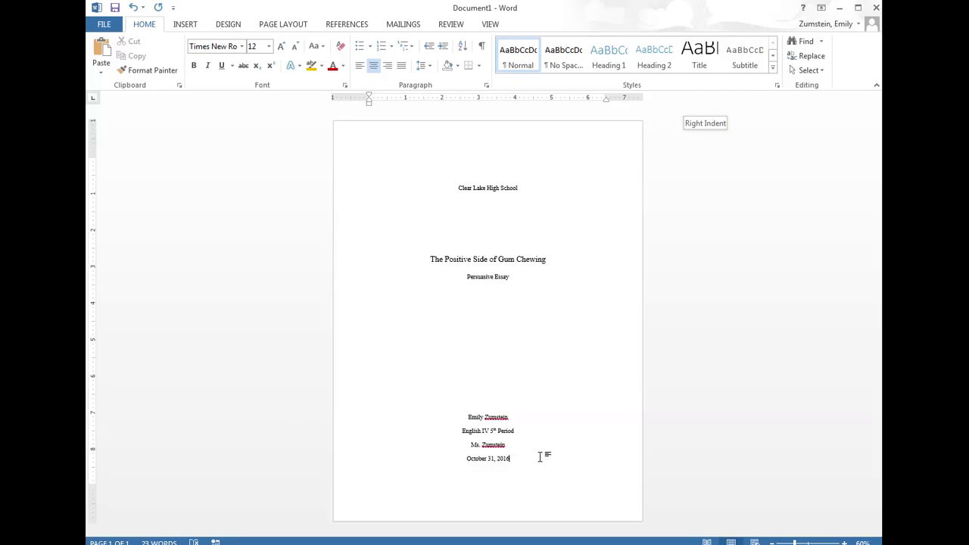
pyautogui.press('Return')
pyautogui.press('Return')
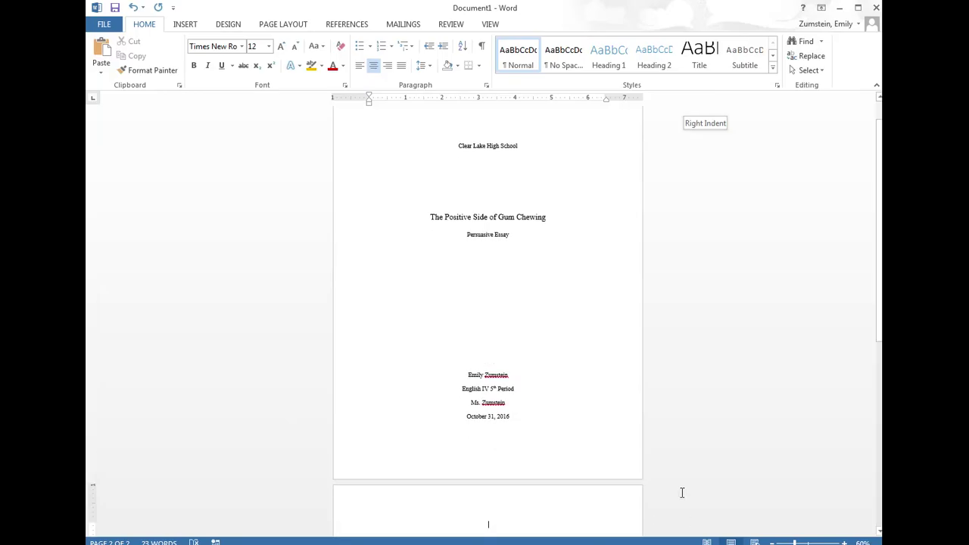
pyautogui.scroll(-3, 696, 465)
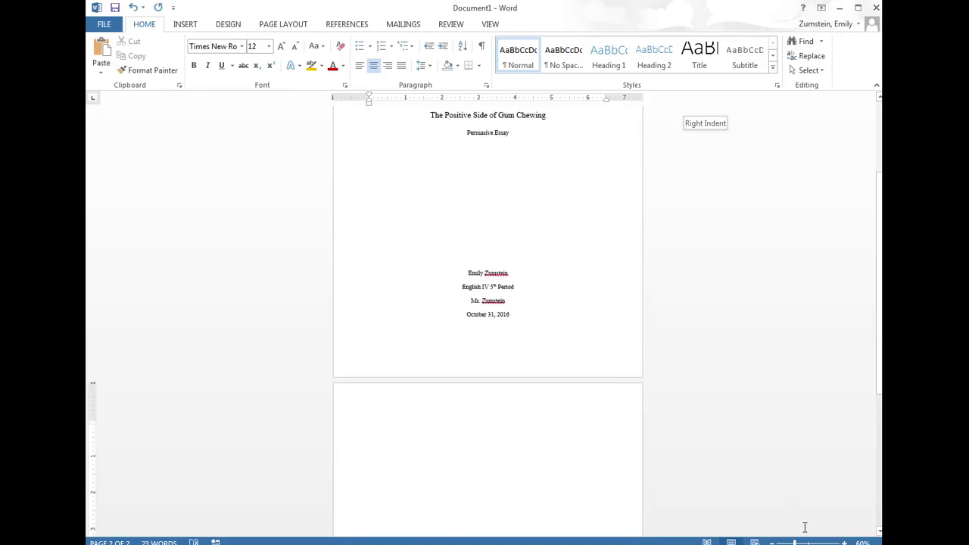
# - Zoom to 100% and type a left-aligned 'Start writing your essay' line on page two
pyautogui.scroll(-2, 805, 525)
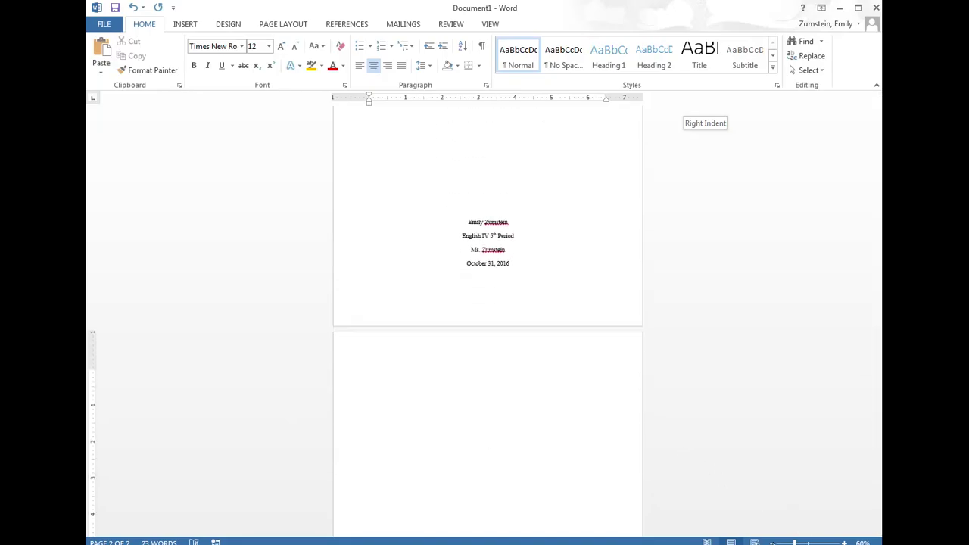
pyautogui.keyDown('ctrl'); pyautogui.scroll(-1, 488, 371); pyautogui.keyUp('ctrl')
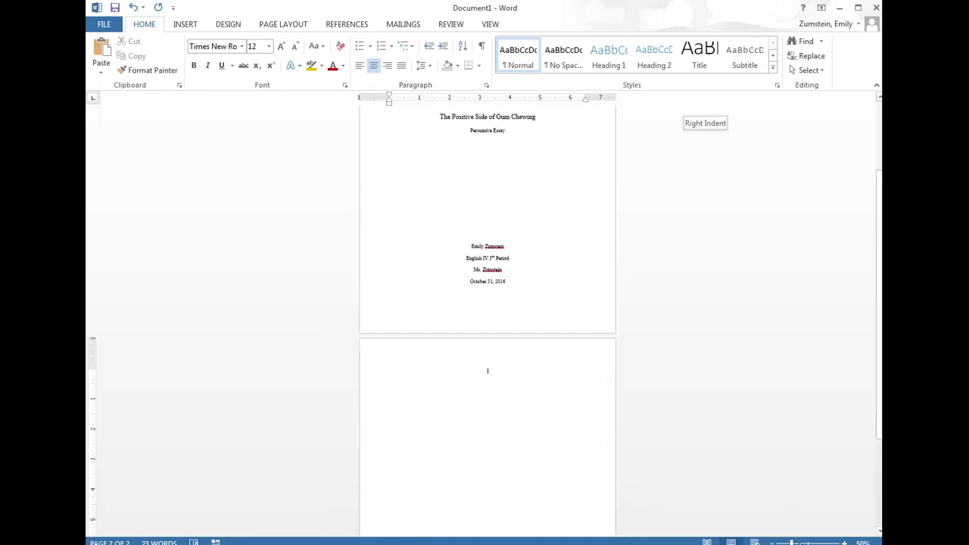
pyautogui.click(845, 542)
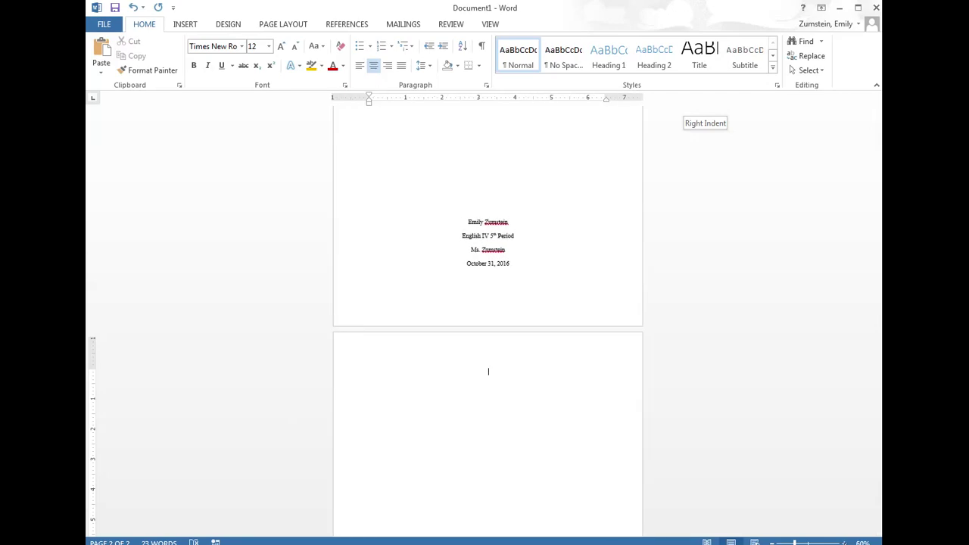
pyautogui.click(845, 542)
pyautogui.click(845, 542)
pyautogui.click(845, 542)
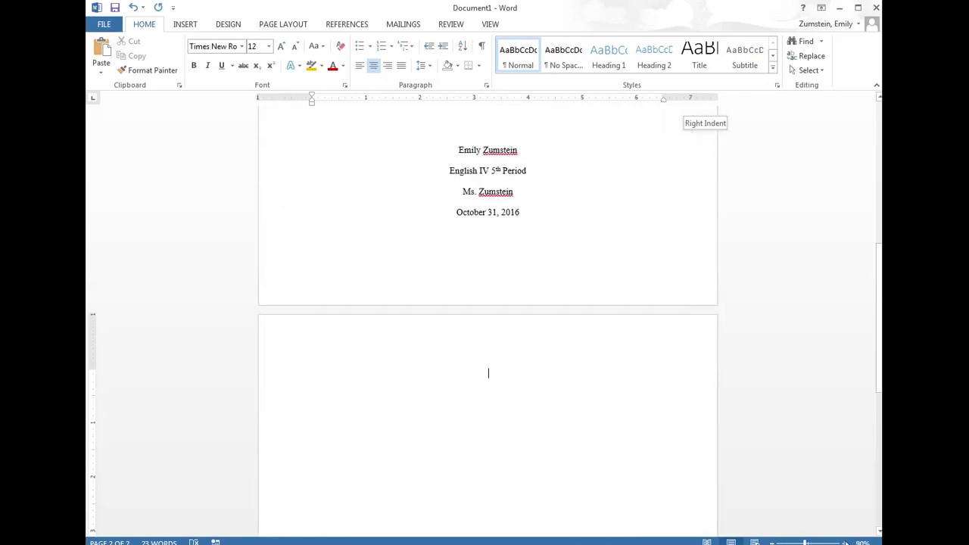
pyautogui.click(845, 542)
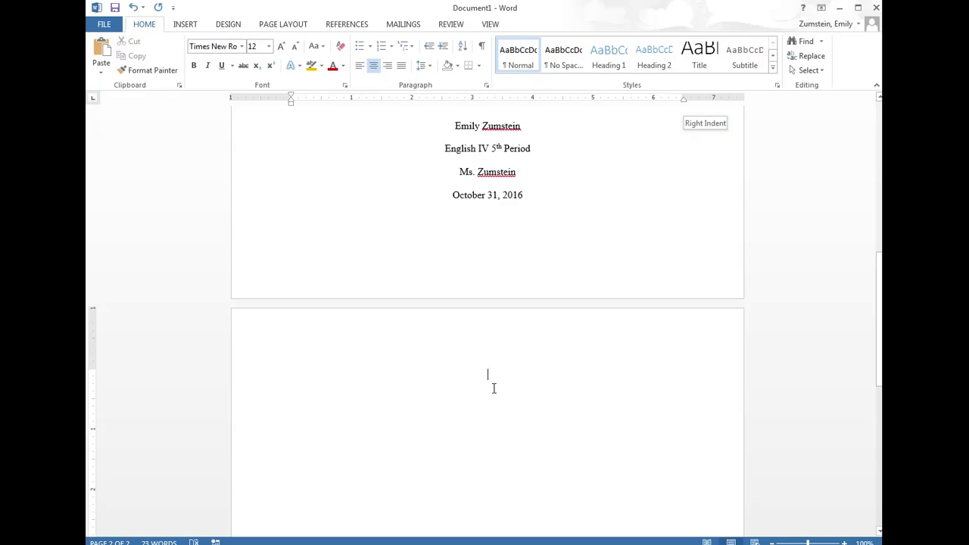
pyautogui.click(359, 68)
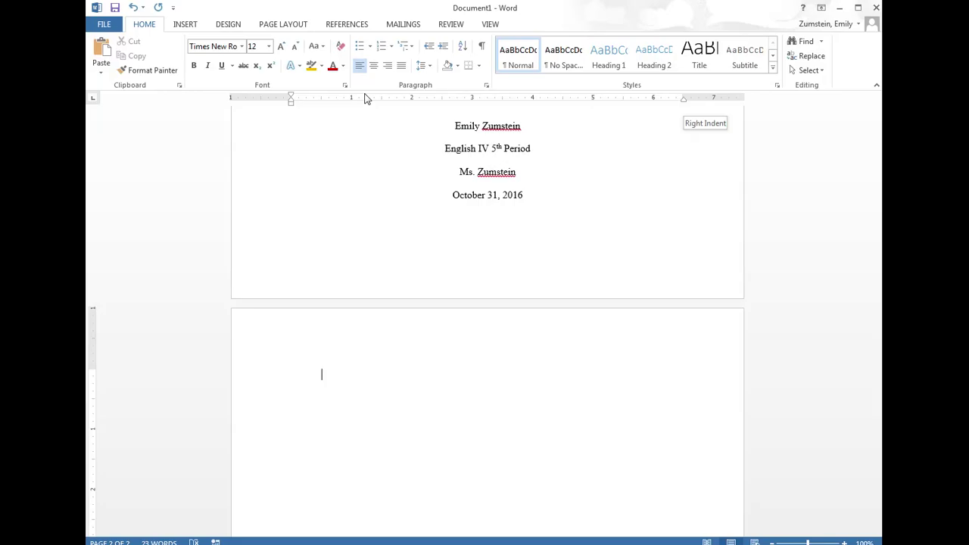
pyautogui.write('Start writing your essay.')
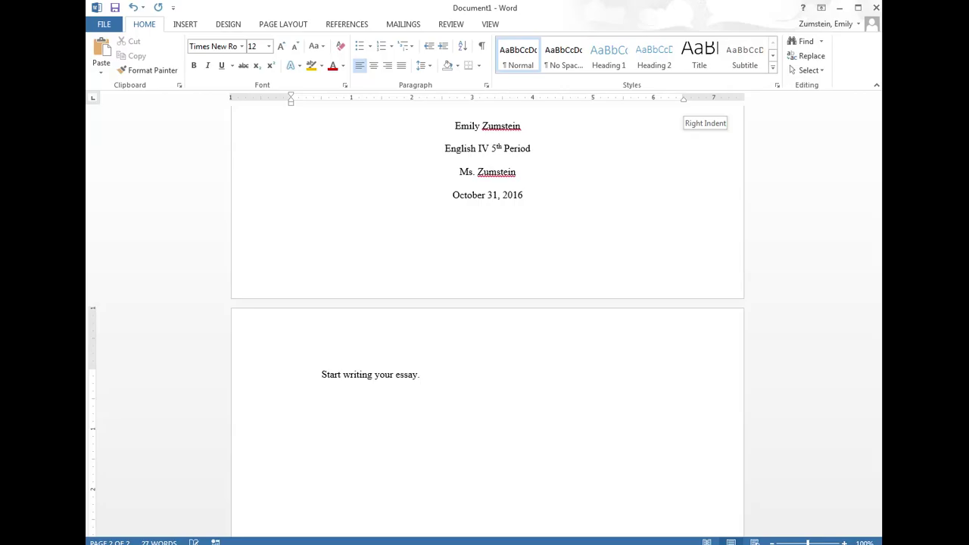
# - Insert a Plain Number 3 page number at the top right of the header
pyautogui.click(190, 25)
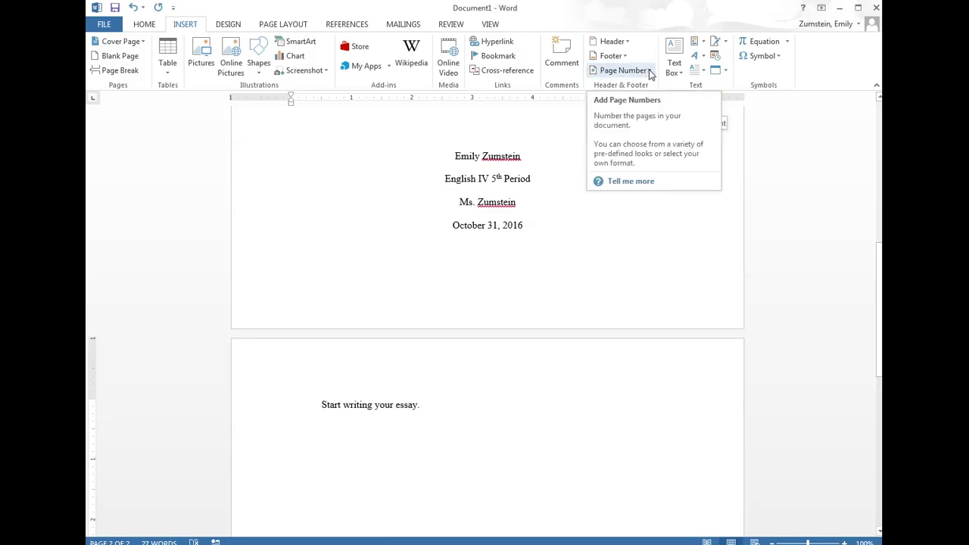
pyautogui.click(649, 72)
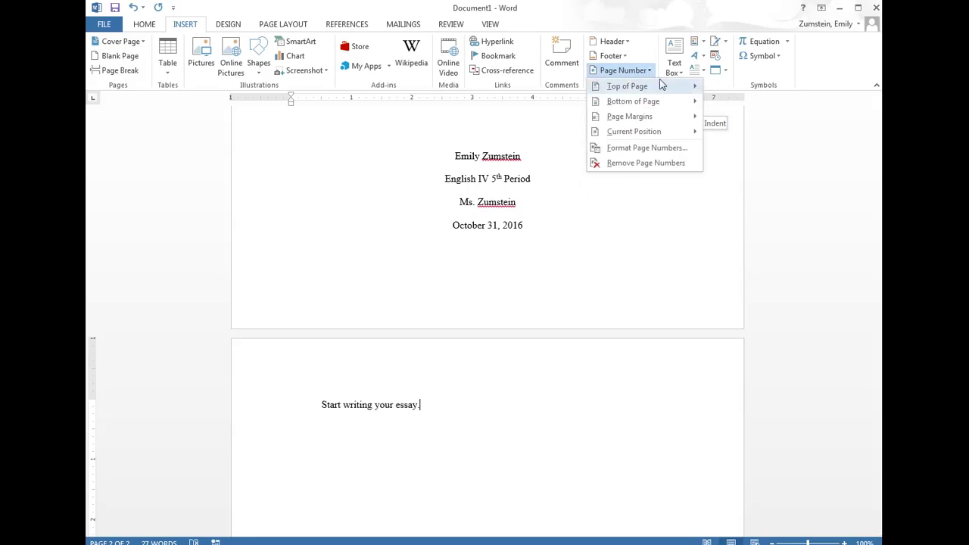
pyautogui.moveTo(660, 90)
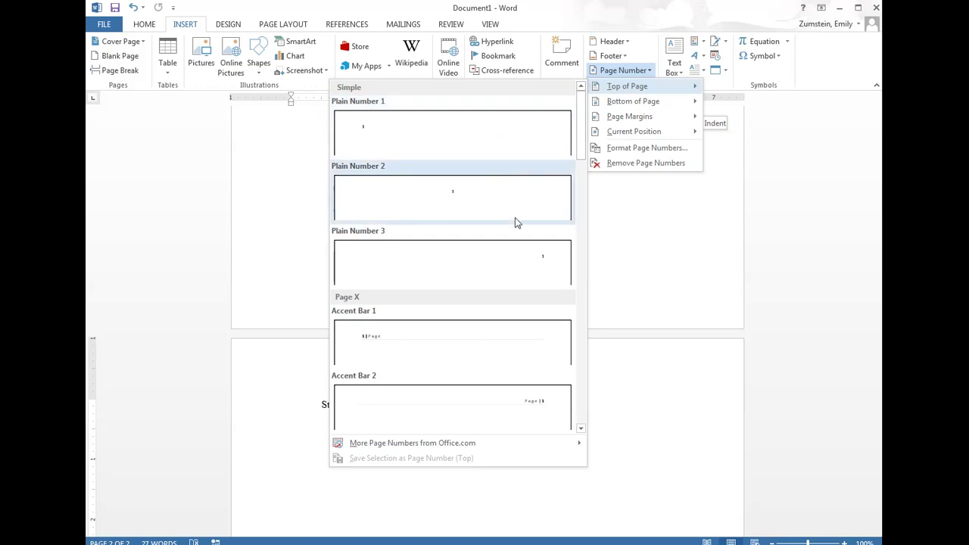
pyautogui.click(535, 275)
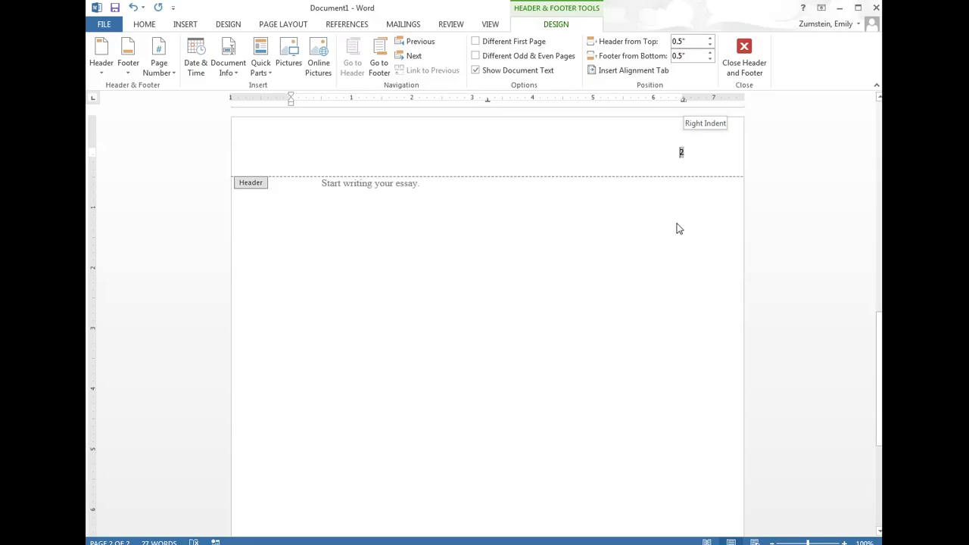
# - Turn on Different First Page so the title page header shows no page number
pyautogui.scroll(1, 679, 229)
pyautogui.scroll(10, 679, 229)
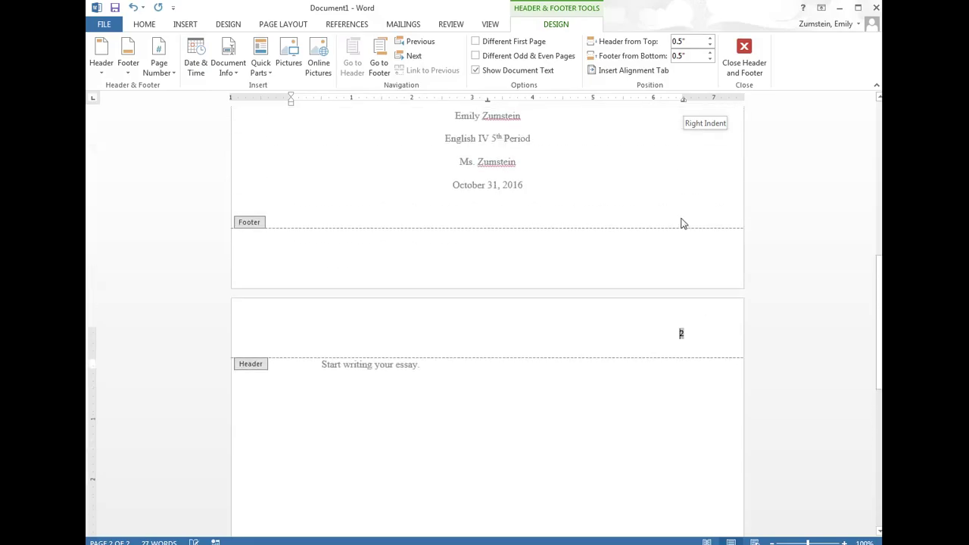
pyautogui.scroll(6, 677, 216)
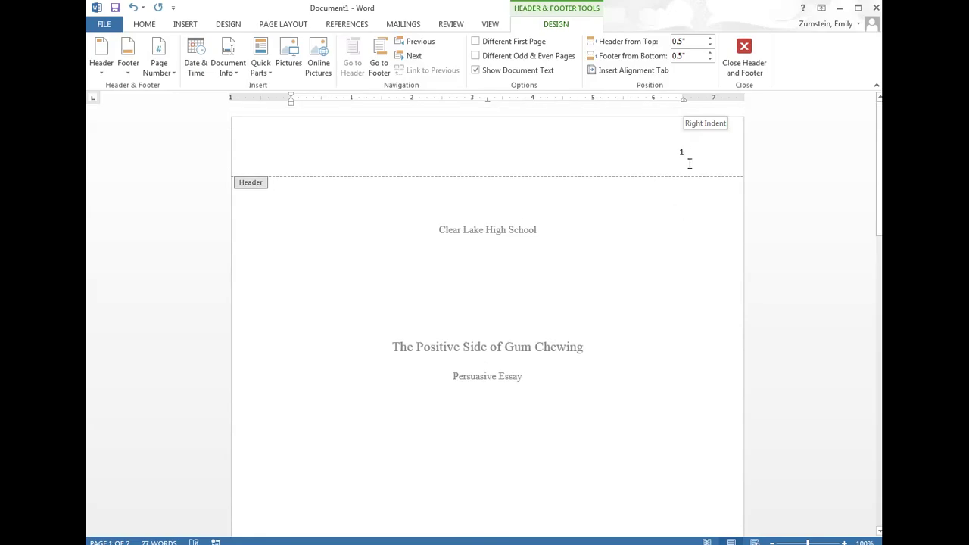
pyautogui.scroll(-7, 681, 151)
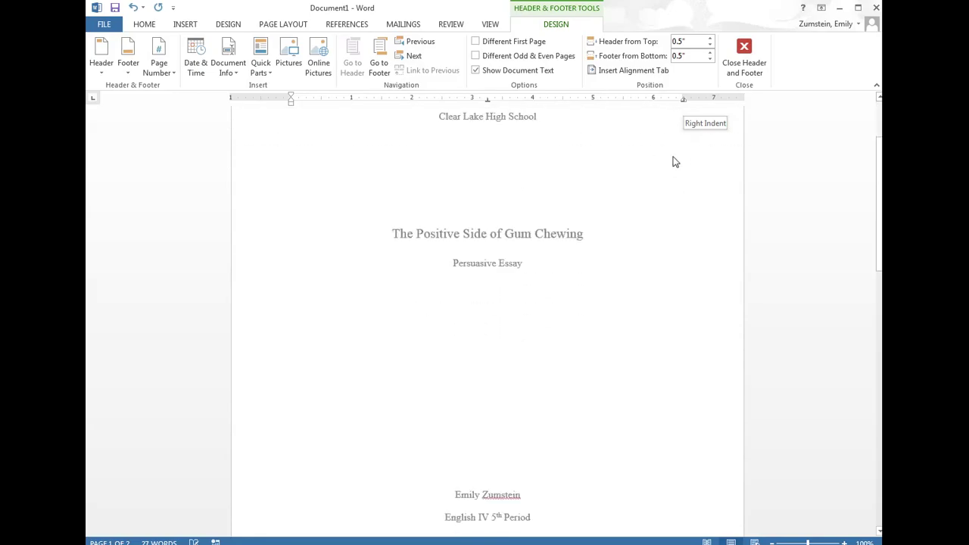
pyautogui.scroll(-6, 649, 195)
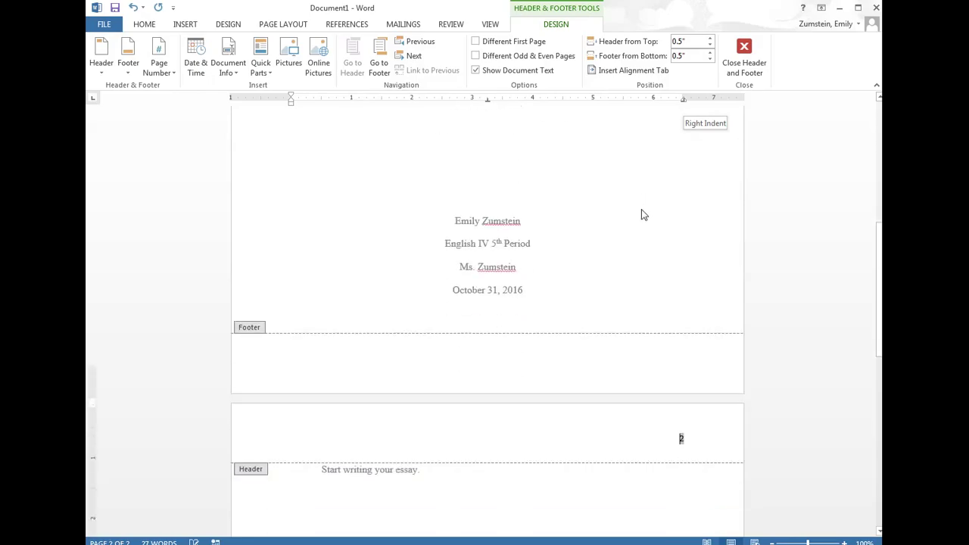
pyautogui.click(476, 42)
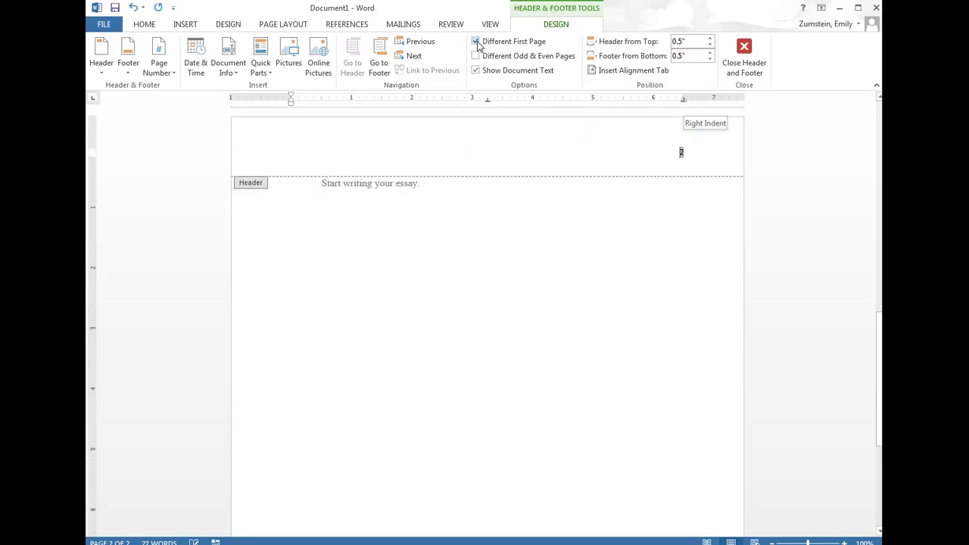
pyautogui.scroll(8, 752, 253)
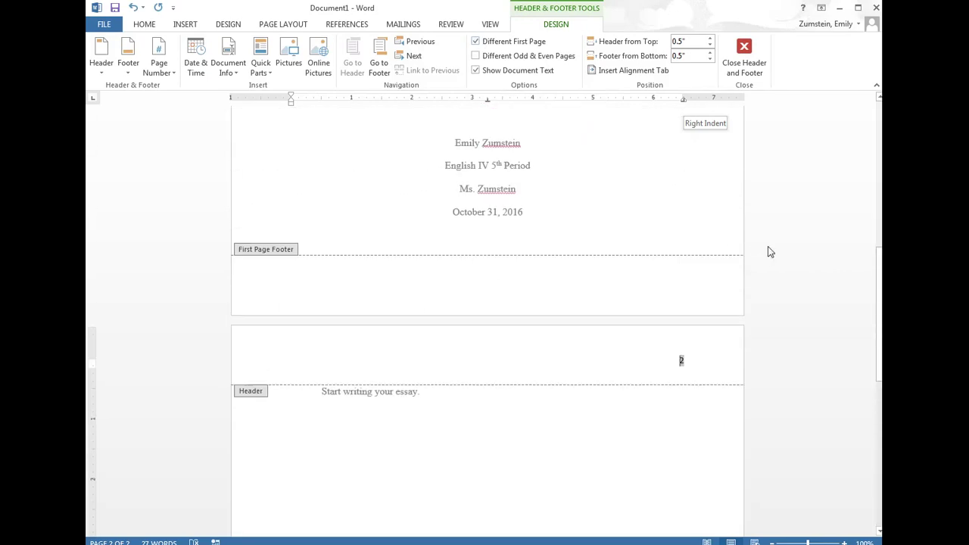
pyautogui.scroll(8, 770, 248)
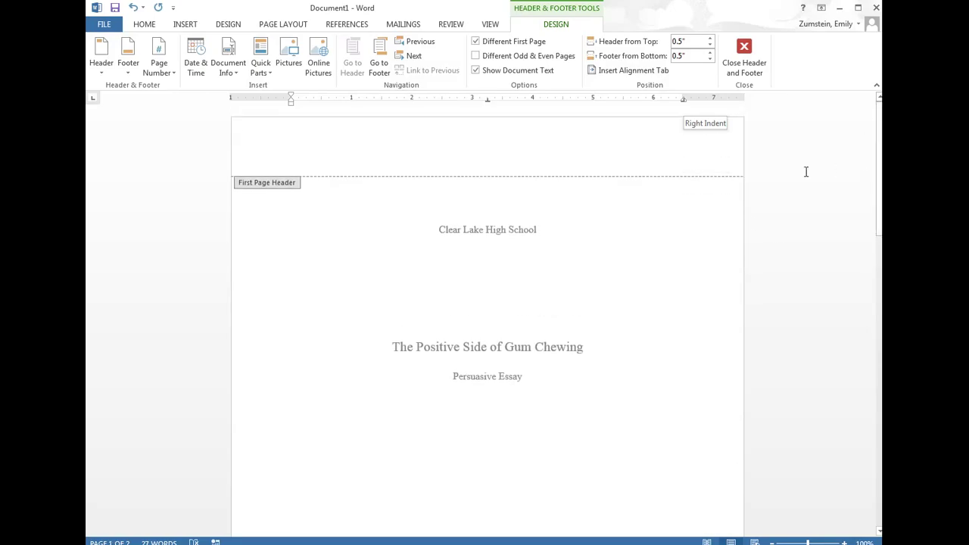
pyautogui.scroll(-3, 799, 227)
pyautogui.scroll(-7, 799, 235)
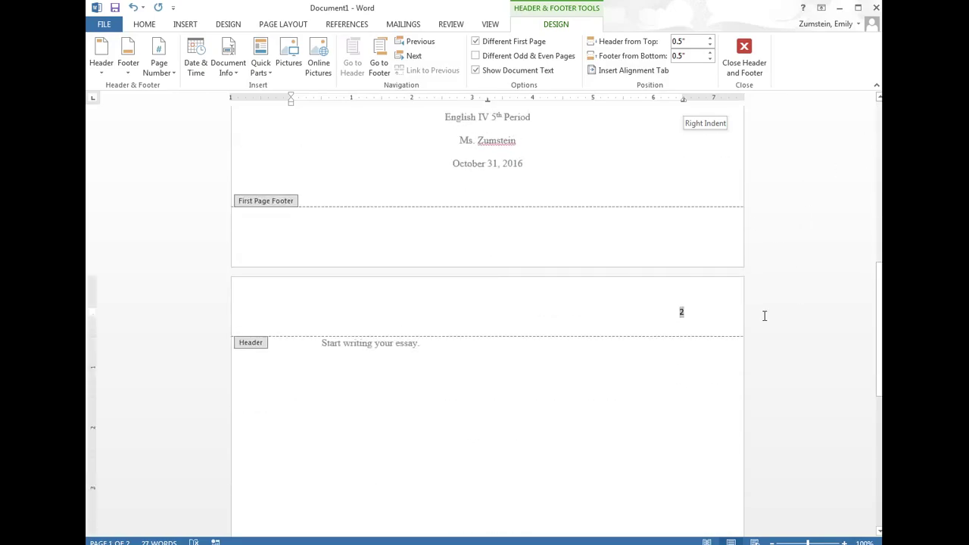
# - Insert the student's surname before the 2 in the page-two header, then exit the header
pyautogui.click(680, 310)
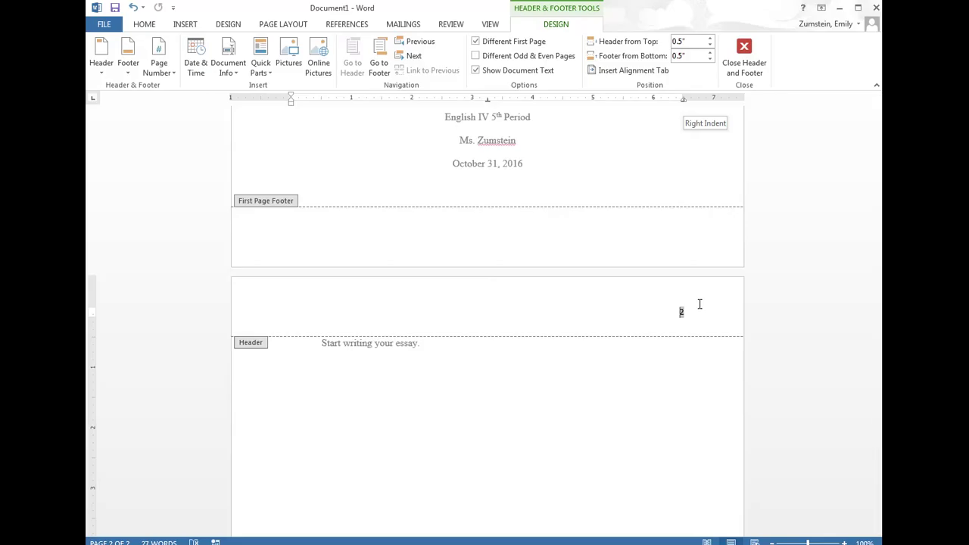
pyautogui.write('Zumstein')
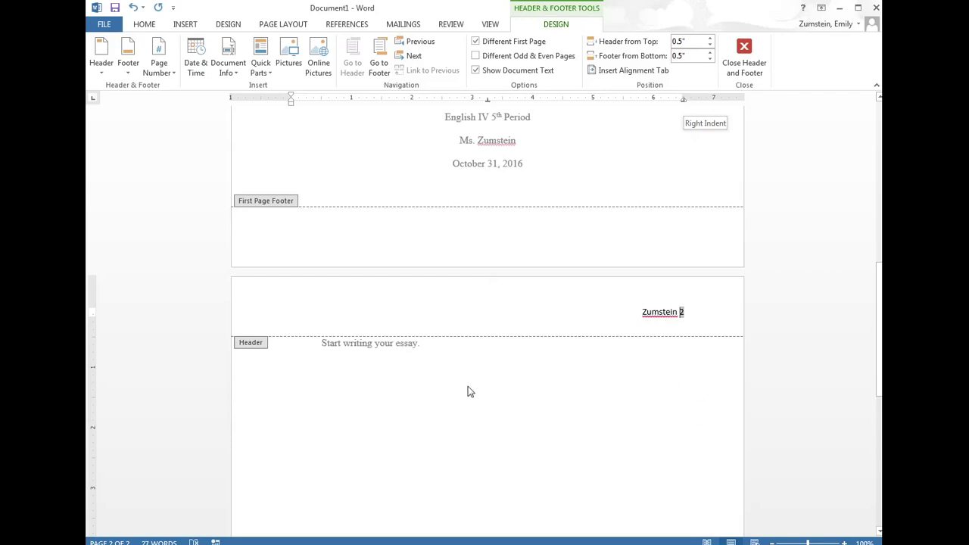
pyautogui.doubleClick(430, 347)
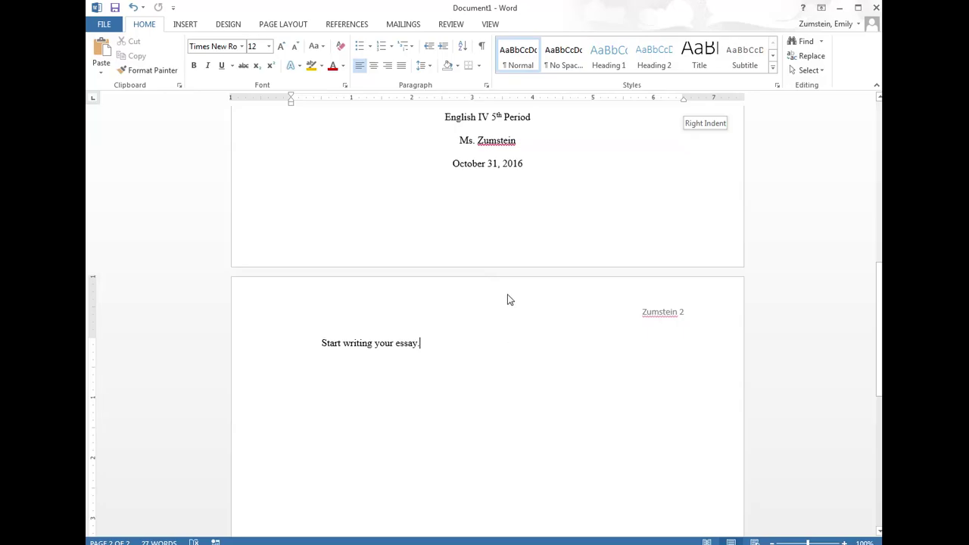
# - Add three blank lines below the essay text to push the document onto page three
pyautogui.press('Return')
pyautogui.press('Return')
pyautogui.press('Return')
pyautogui.press('Return')
pyautogui.press('Return')
pyautogui.press('Return')
pyautogui.press('Return')
pyautogui.press('Return')
pyautogui.press('Return')
pyautogui.press('Return')
pyautogui.press('Return')
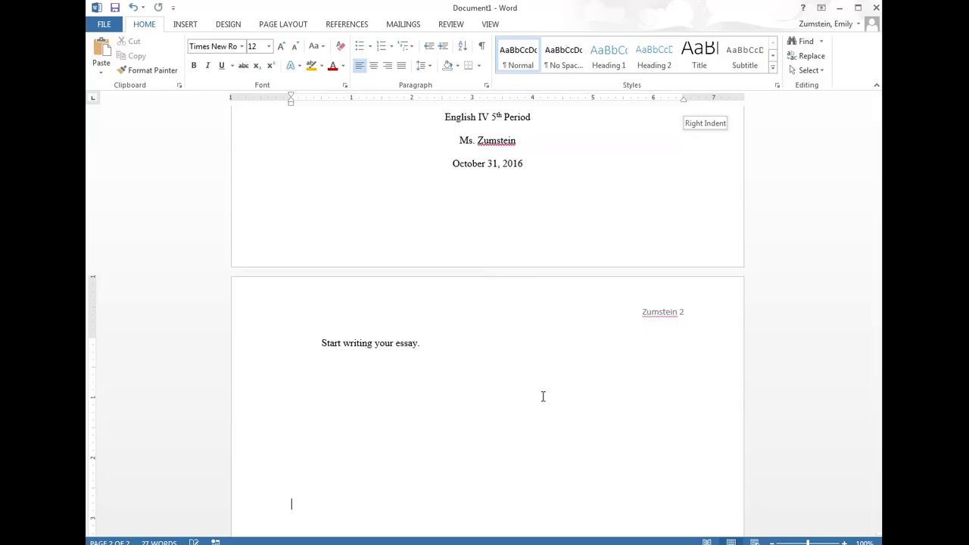
pyautogui.press('Return')
pyautogui.press('Return')
pyautogui.press('Return')
pyautogui.press('Return')
pyautogui.press('Return')
pyautogui.press('Return')
pyautogui.press('Return')
pyautogui.press('Return')
pyautogui.press('Return')
pyautogui.press('Return')
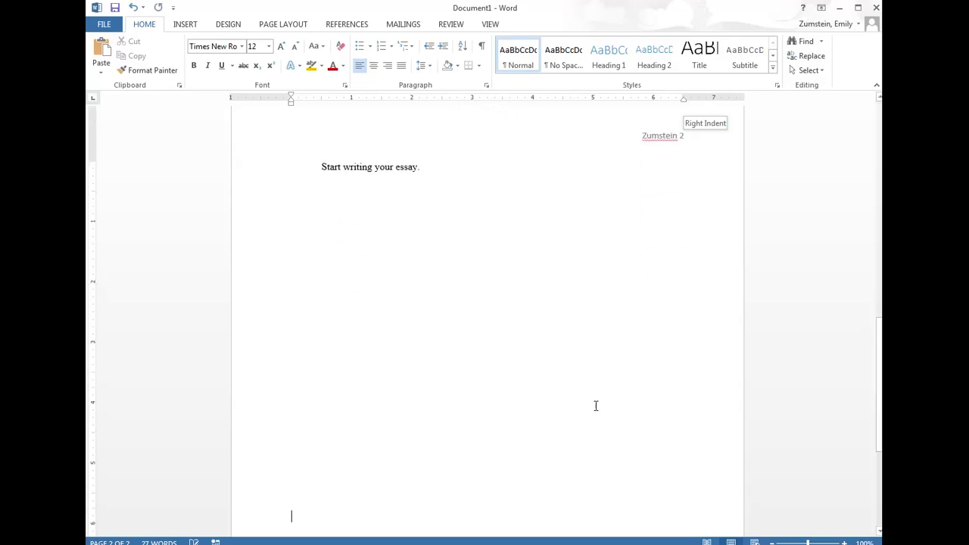
pyautogui.press('Return')
pyautogui.press('Return')
pyautogui.press('Return')
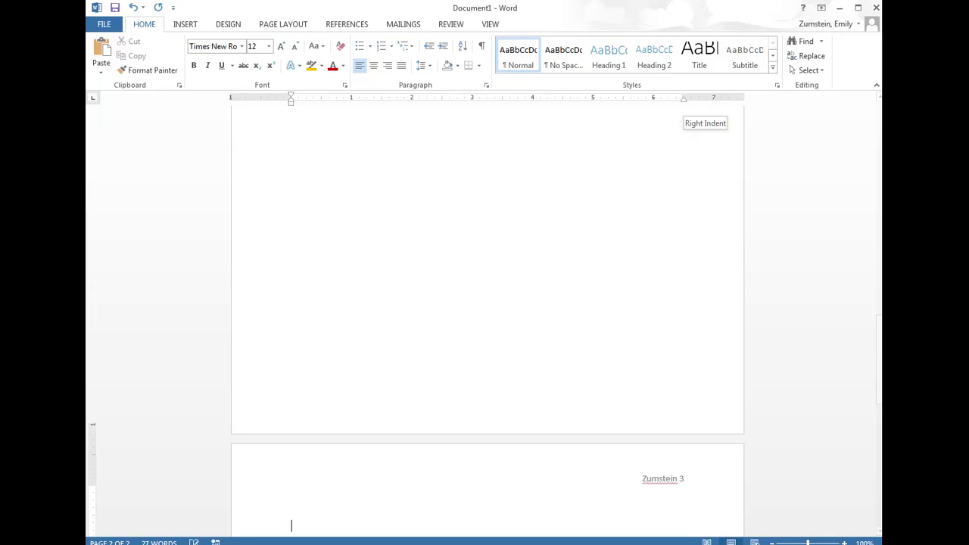